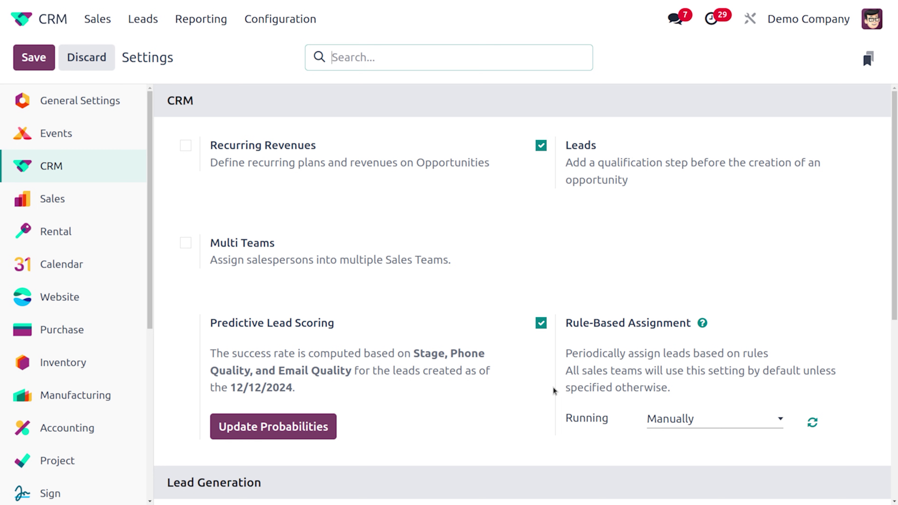
mouse_move(562, 397)
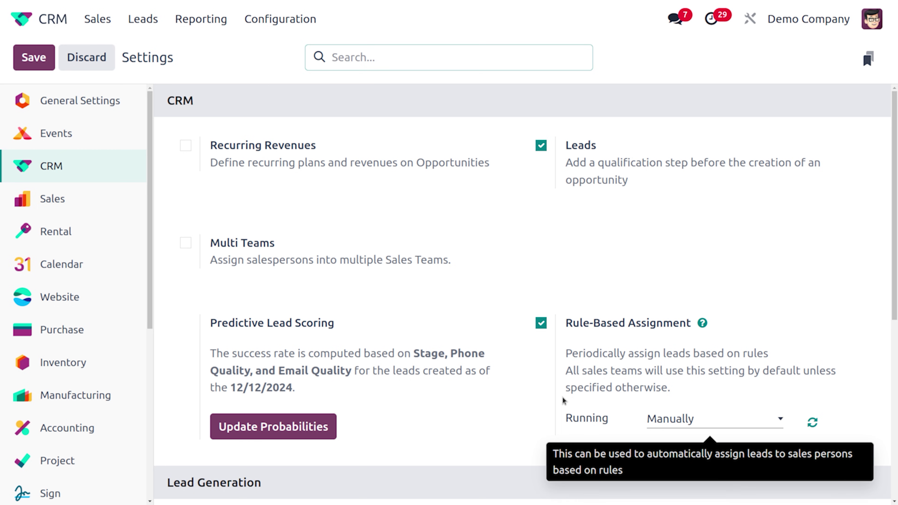
click(677, 422)
click(677, 422)
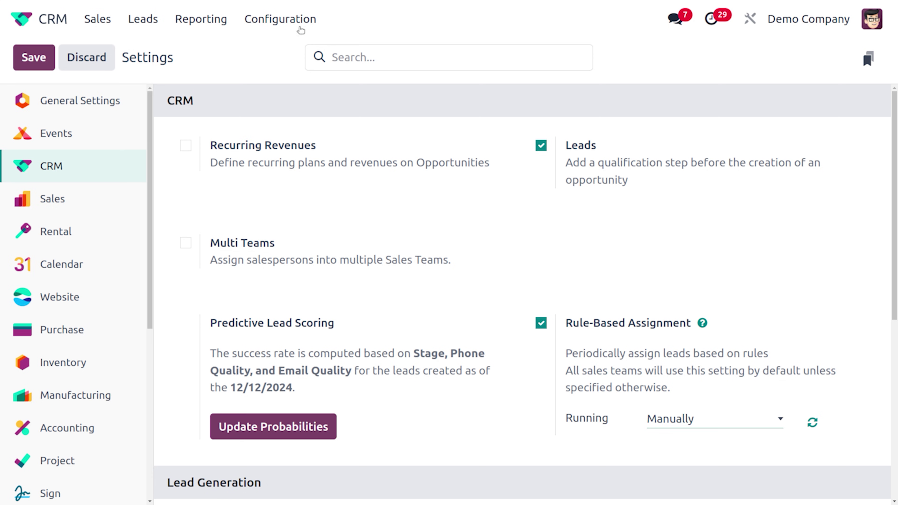
Step: Open the Sales team's configuration and examine the domain of its assignment rules
click(283, 15)
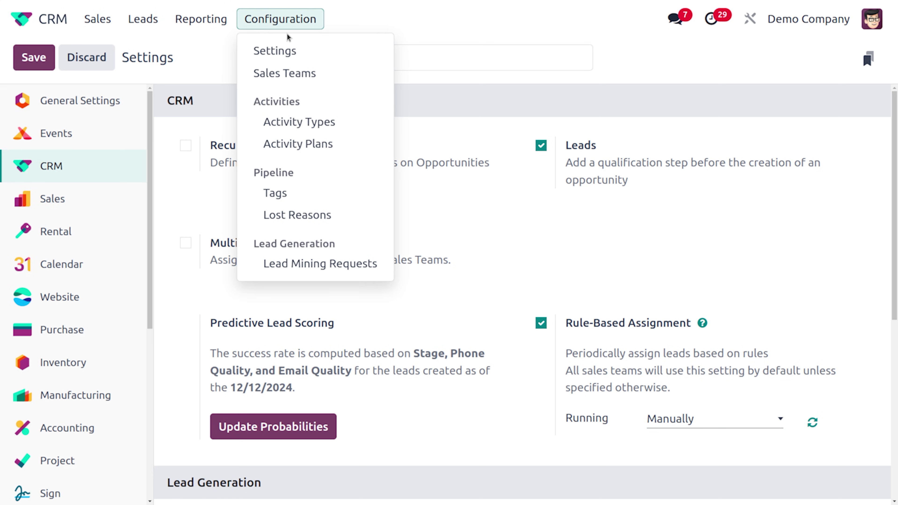
click(310, 74)
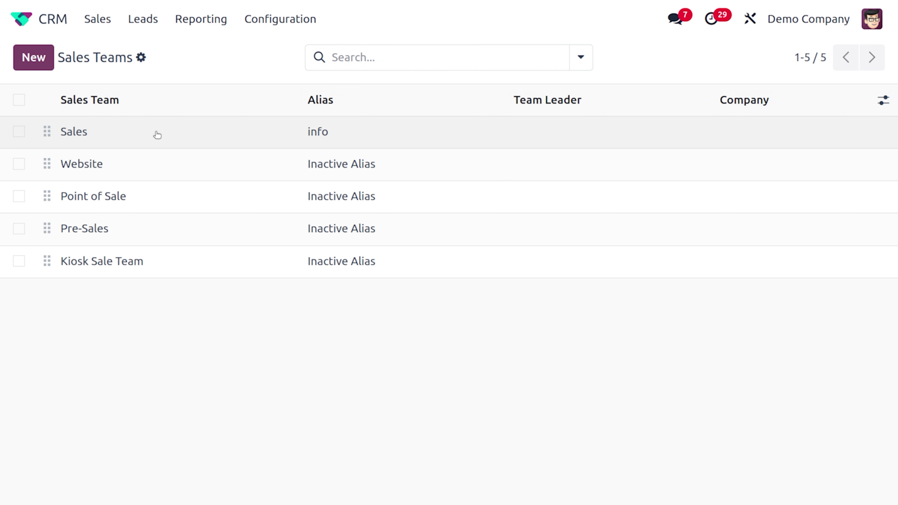
click(156, 135)
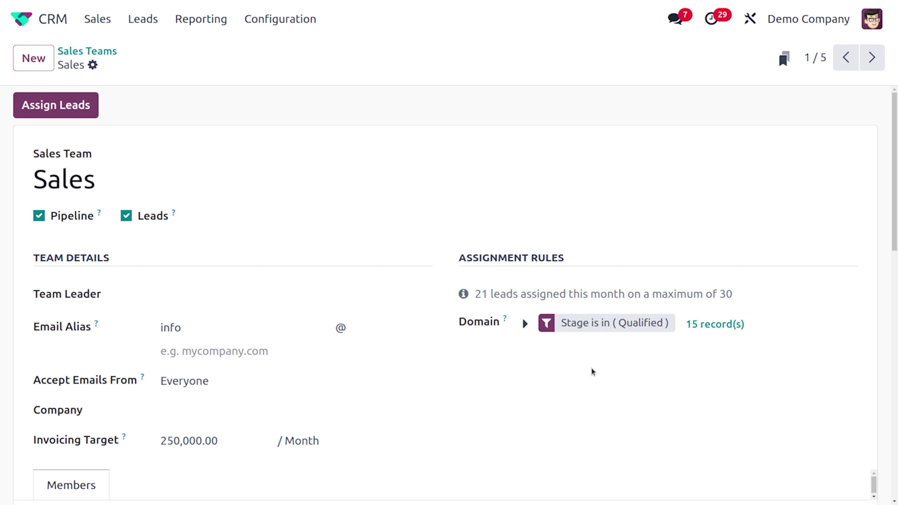
click(548, 324)
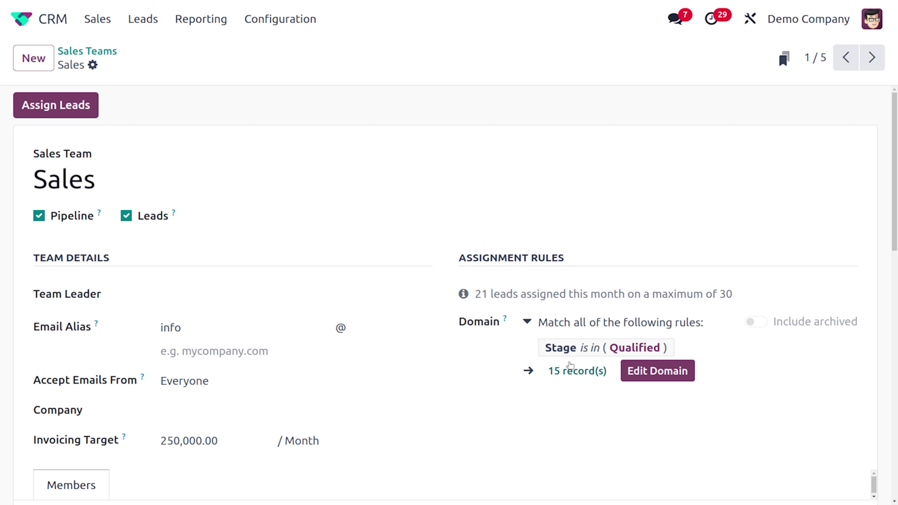
scroll(520, 430, down, 6)
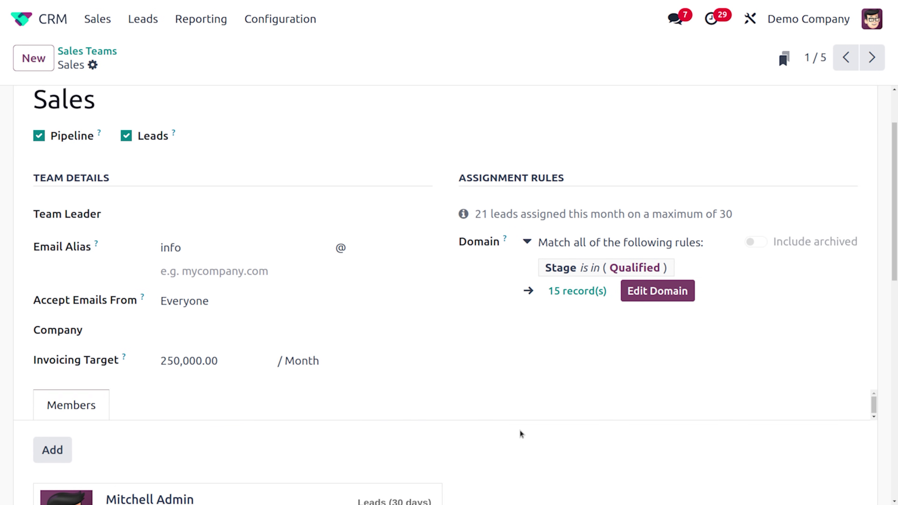
scroll(520, 430, up, 6)
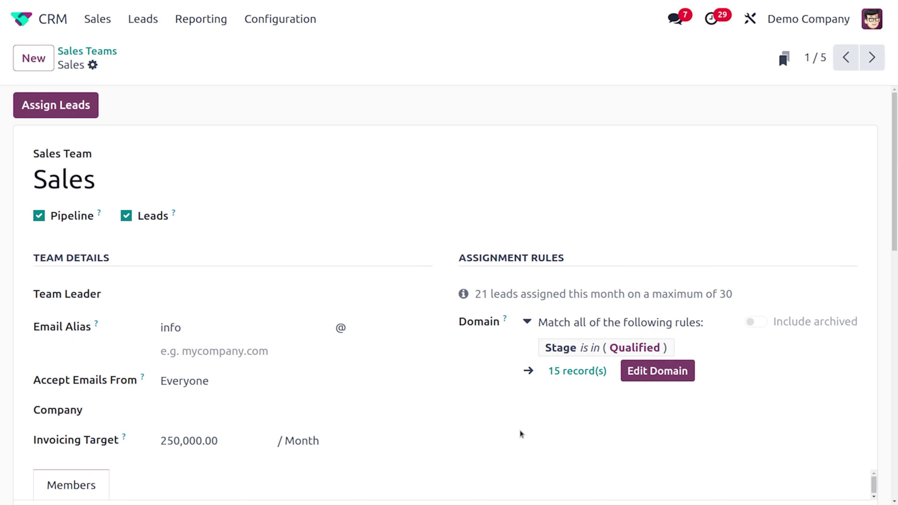
Step: Start a new opportunity in My Pipeline and choose an existing person from the full contact list as its contact
click(98, 22)
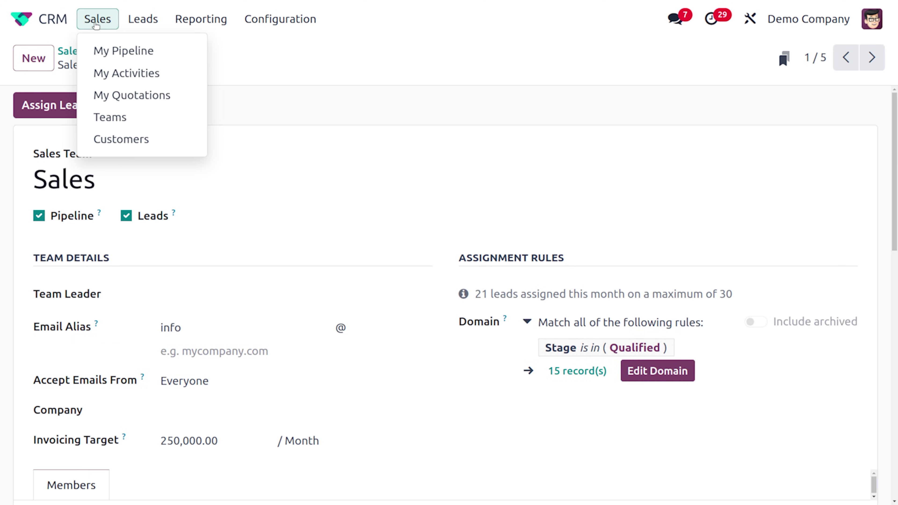
click(107, 51)
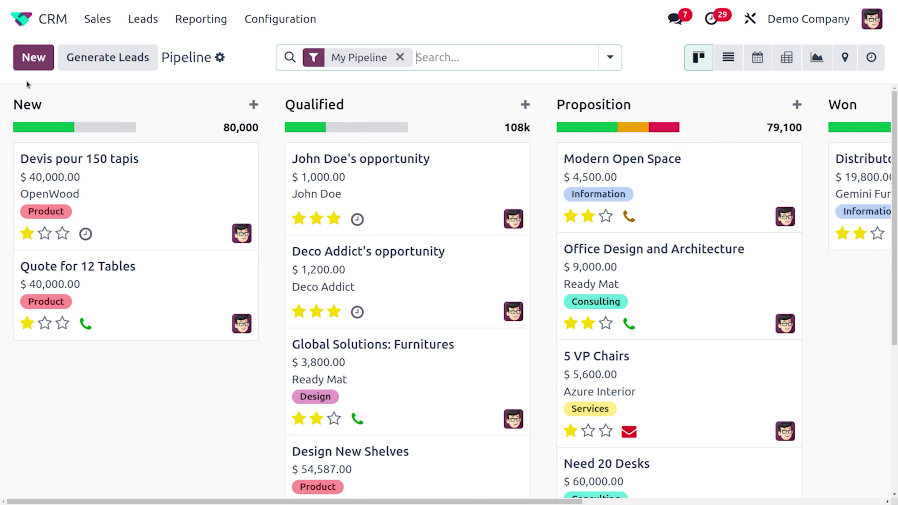
click(33, 57)
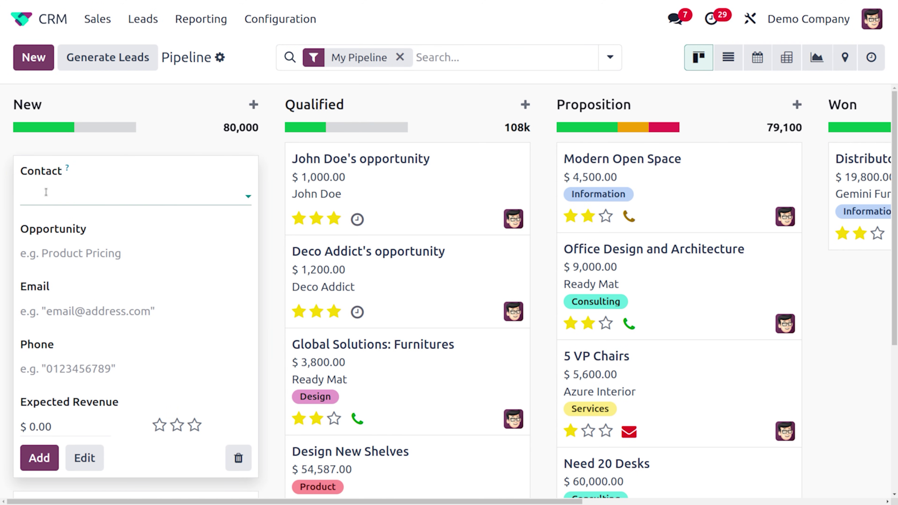
click(51, 193)
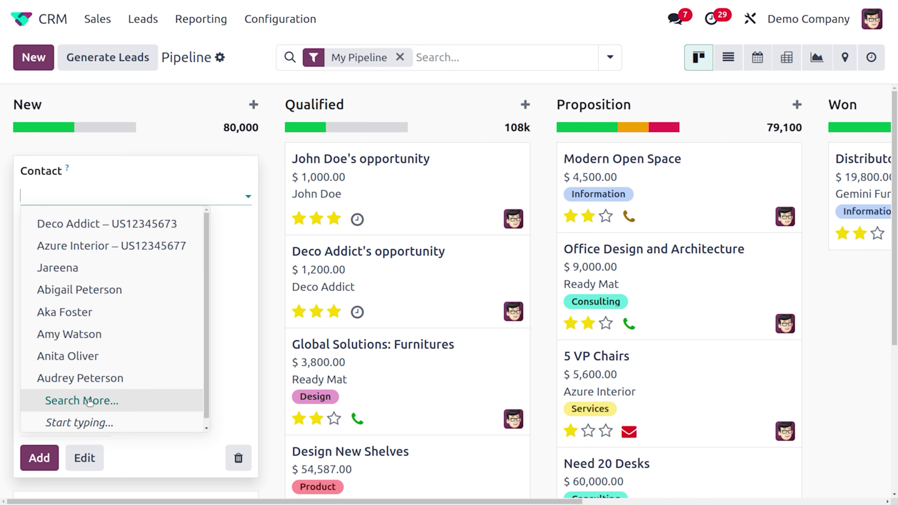
click(89, 401)
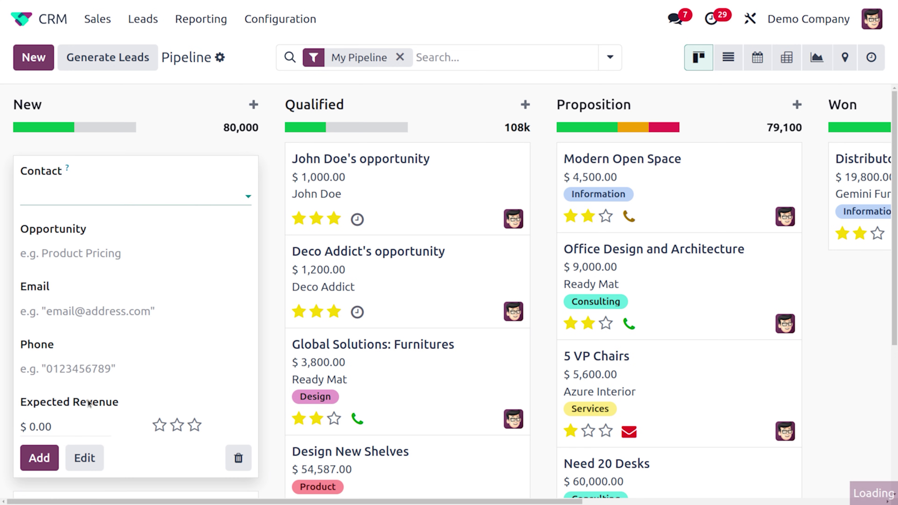
scroll(89, 402, down, 10)
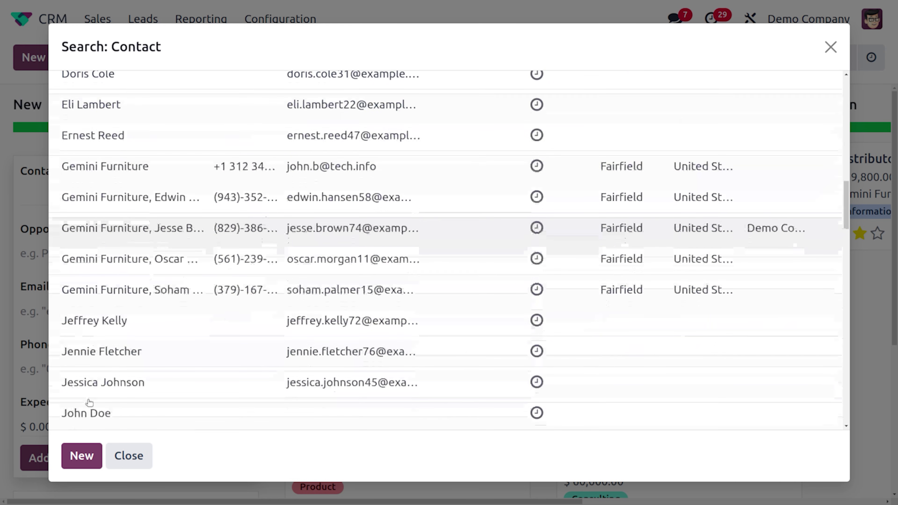
scroll(89, 403, down, 10)
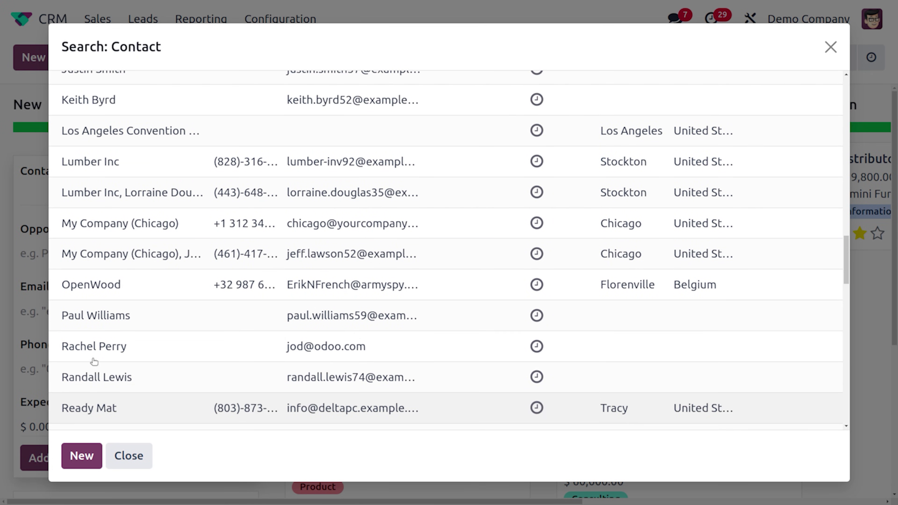
click(96, 342)
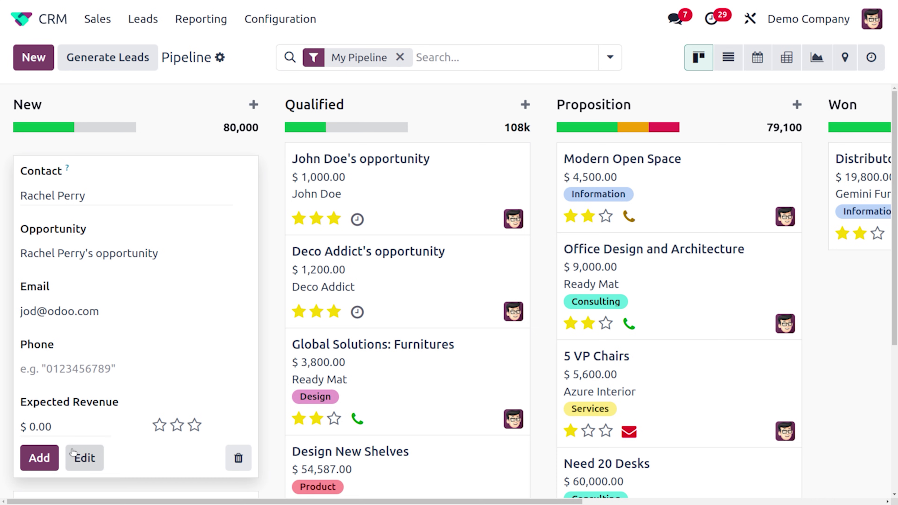
Step: Set the new opportunity's expected revenue to $5,000 and priority to Very High, and open its full form
click(73, 432)
text(5000)
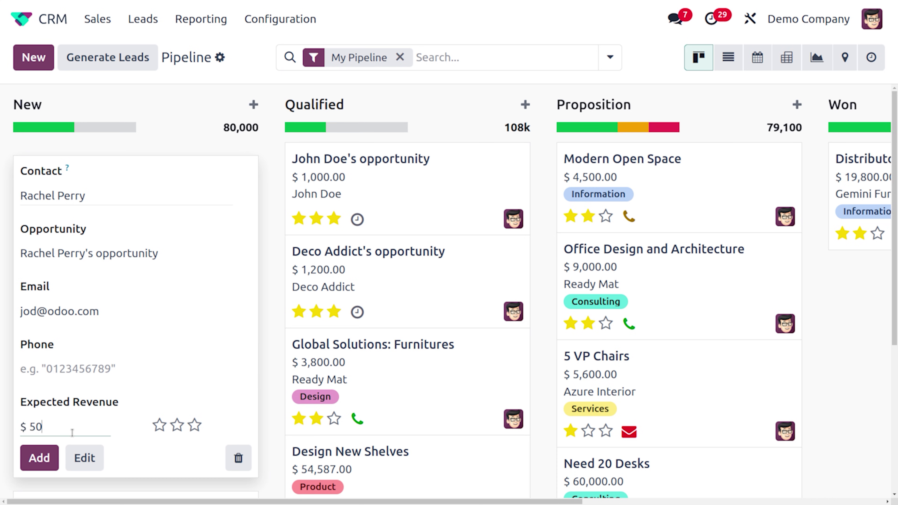
click(194, 425)
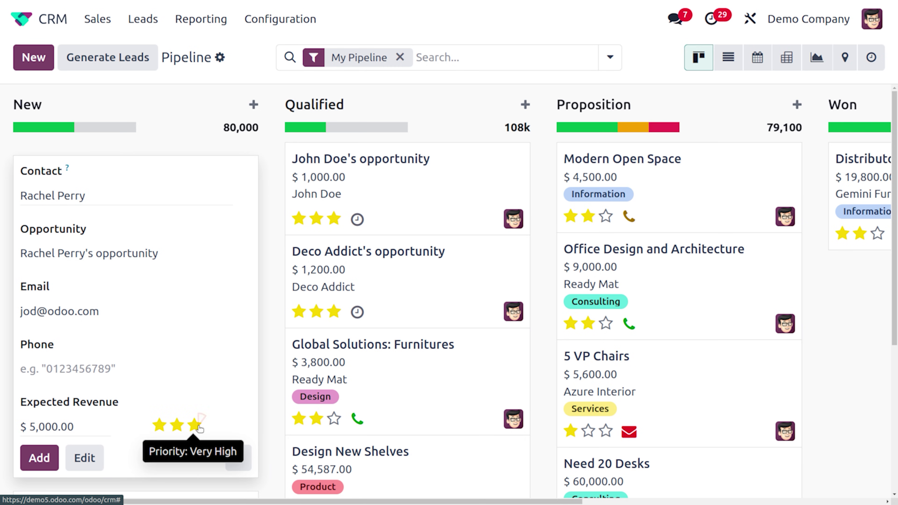
click(73, 460)
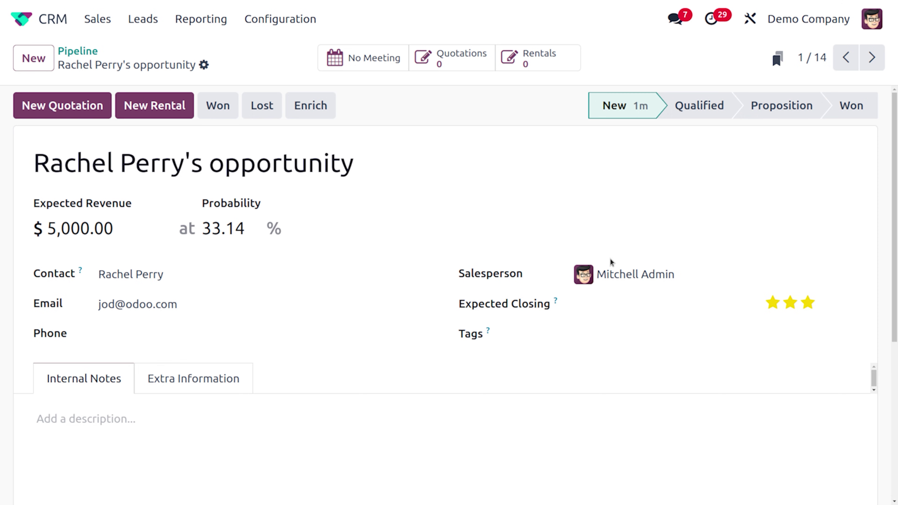
Step: Clear the opportunity's salesperson and move it to the Qualified stage
click(690, 279)
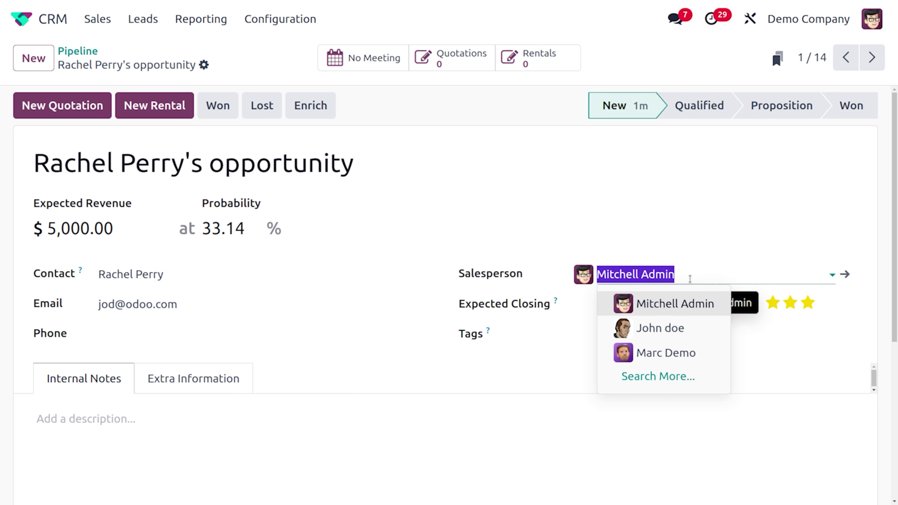
key(BackSpace)
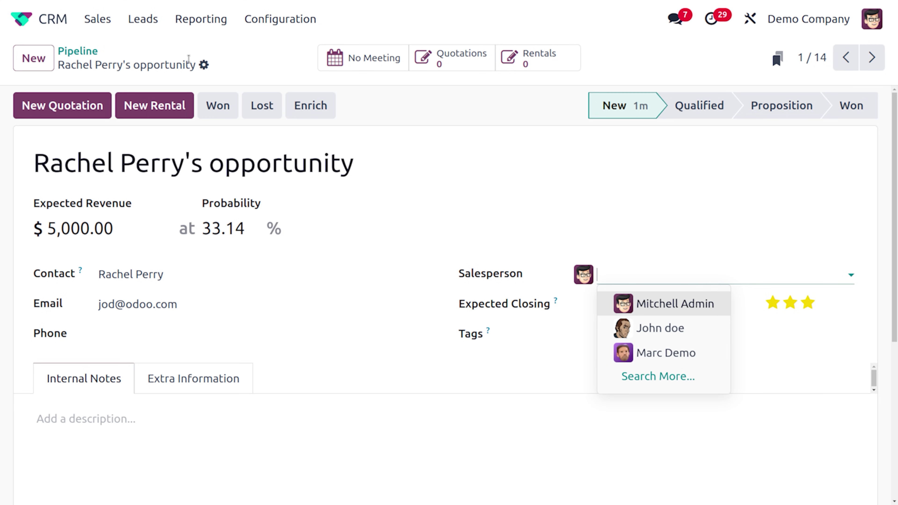
click(230, 64)
click(229, 65)
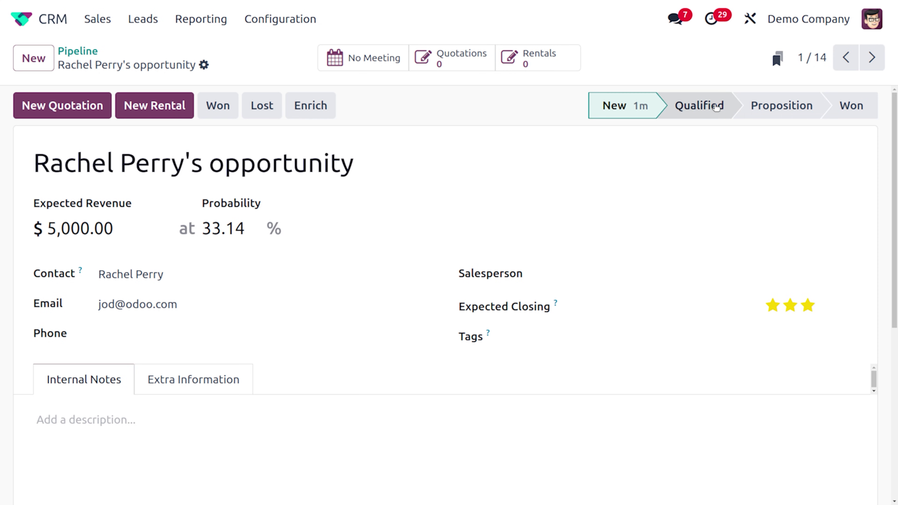
click(718, 117)
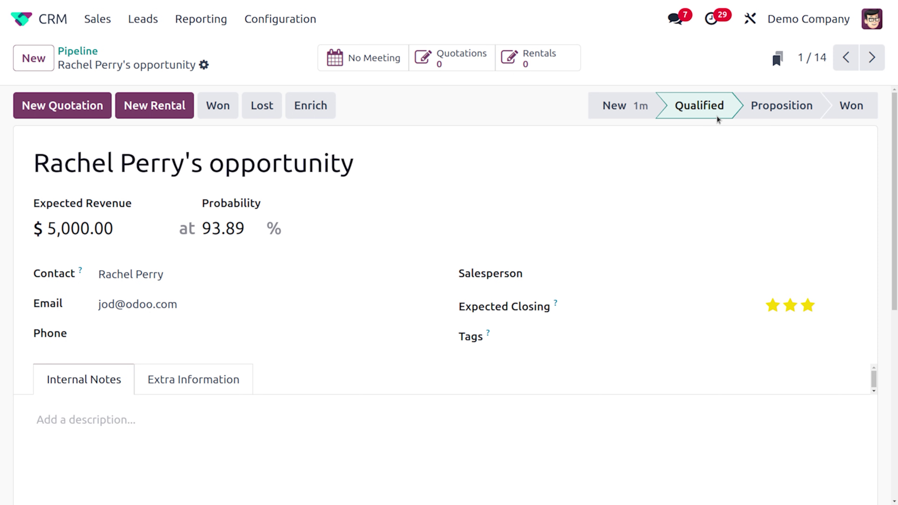
Step: Run the rule-based lead assignment manually from the CRM settings
click(275, 20)
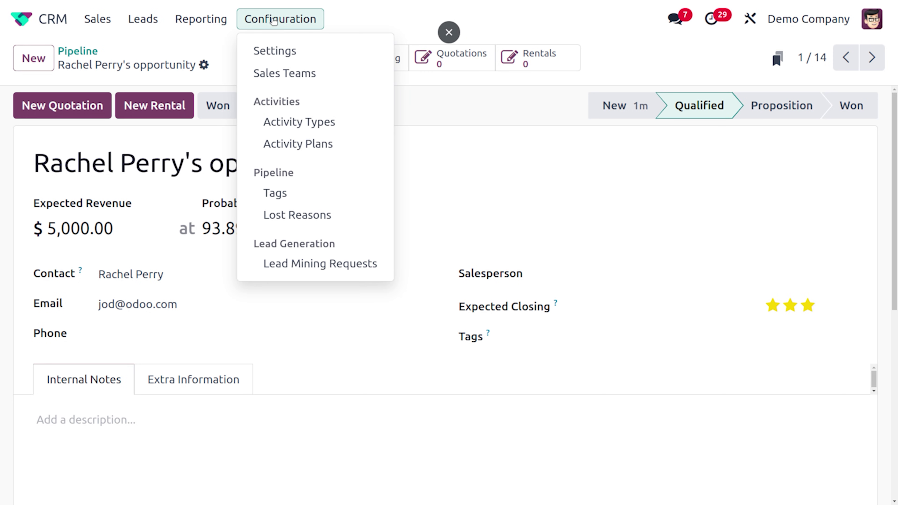
click(295, 53)
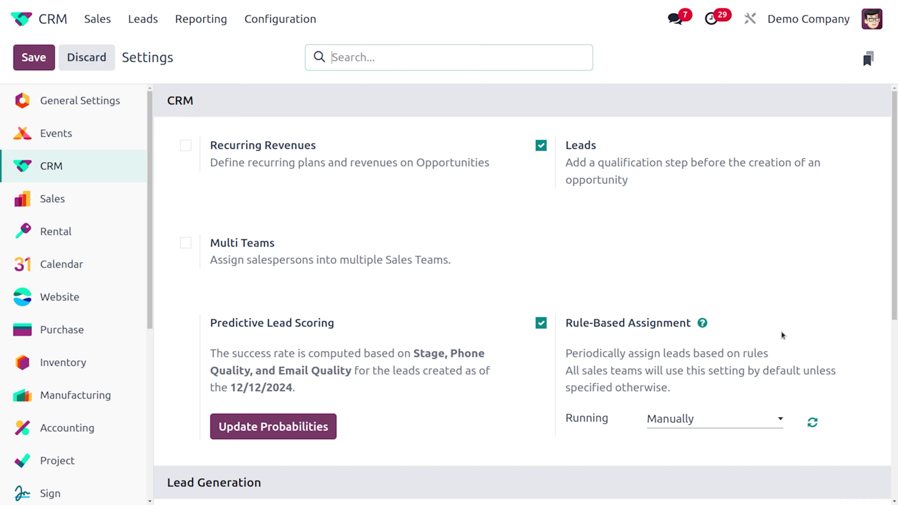
click(814, 427)
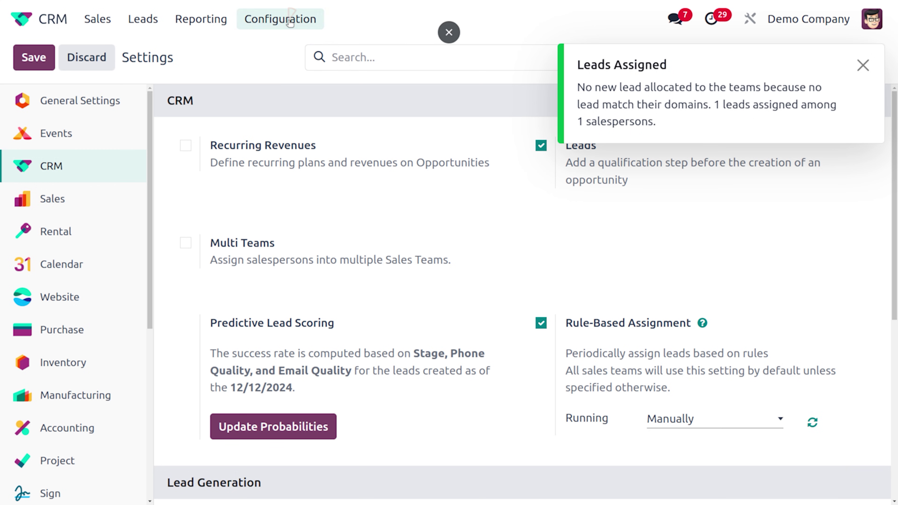
Step: Check the records matching the Sales team's assignment domain for the new opportunity and its salesperson
click(279, 20)
click(318, 75)
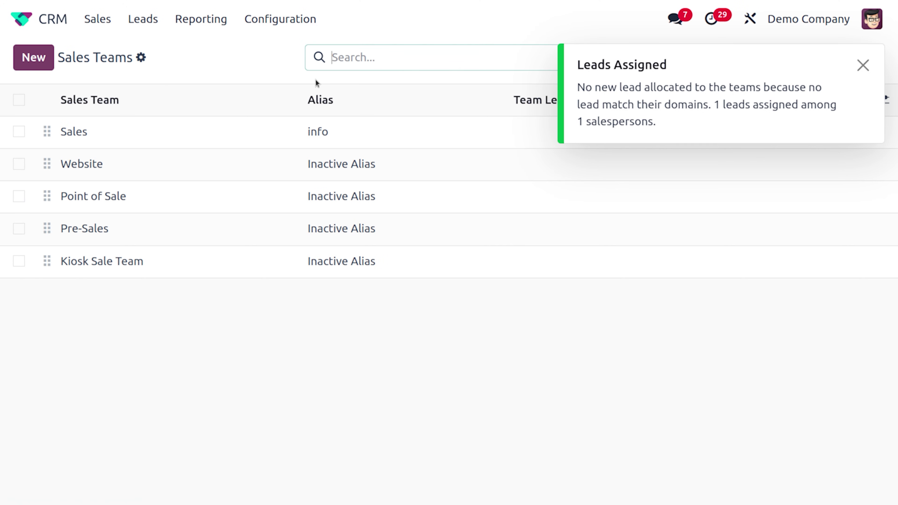
click(203, 144)
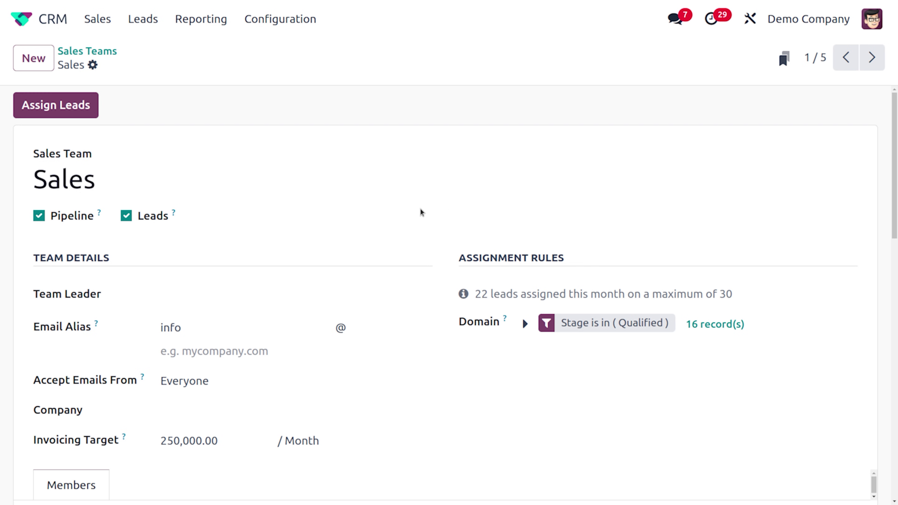
click(727, 326)
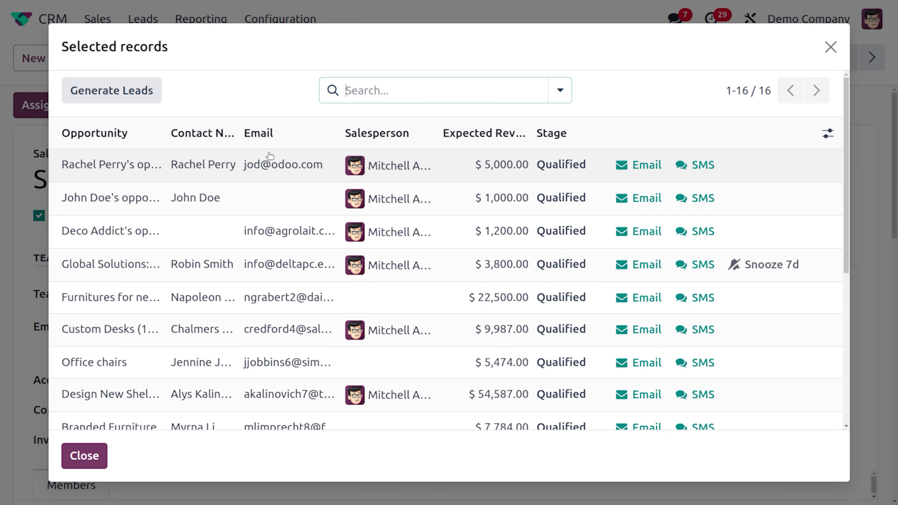
click(831, 47)
Step: Set Rule-Based Assignment in the CRM settings to run Repeatedly
click(285, 14)
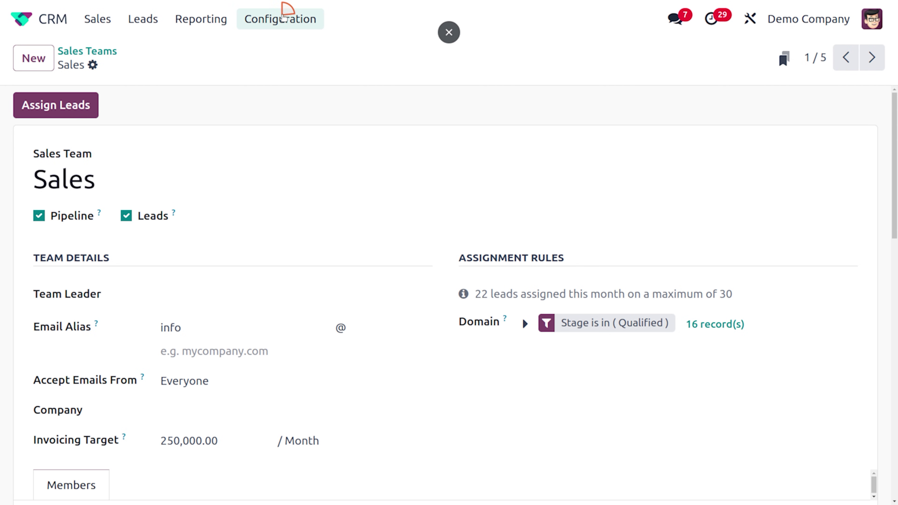
click(306, 53)
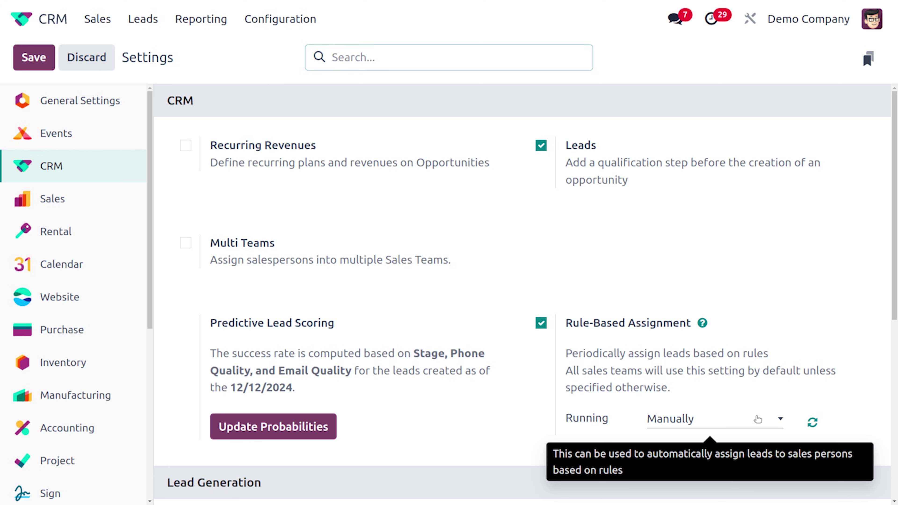
click(766, 421)
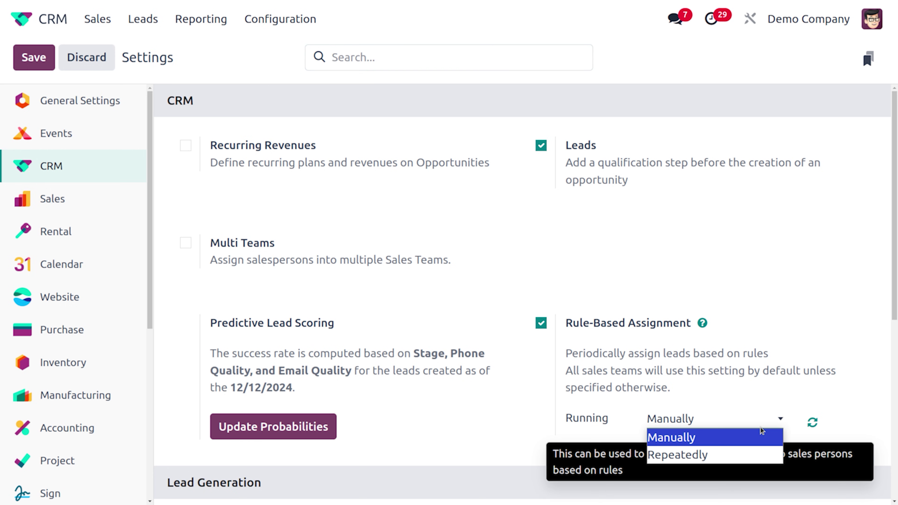
click(677, 454)
click(40, 59)
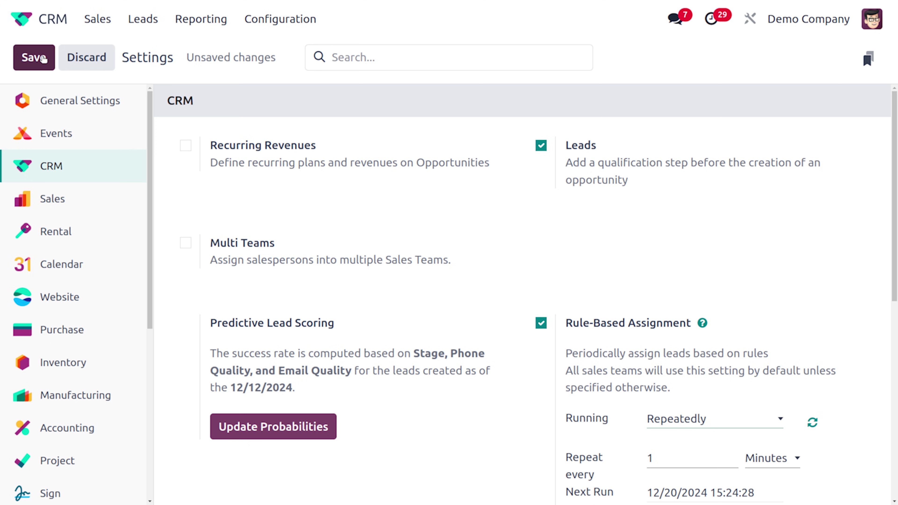
Step: Check the repeat interval units for Rule-Based Assignment, keep it at every 1 Minutes, and save the CRM settings
scroll(654, 439, down, 3)
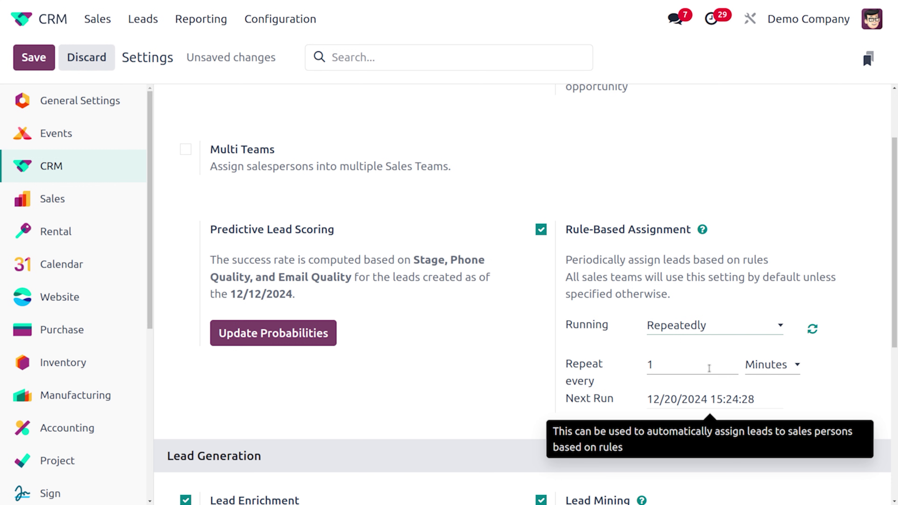
click(773, 372)
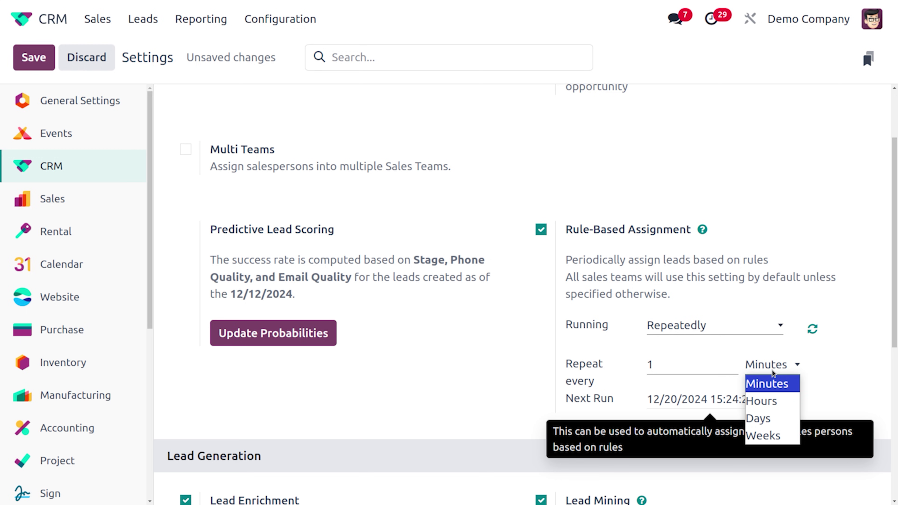
click(773, 371)
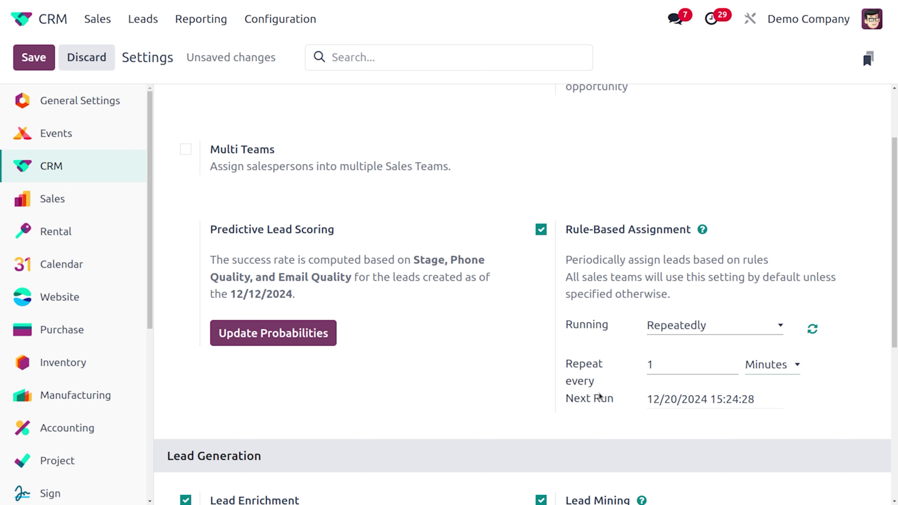
click(42, 56)
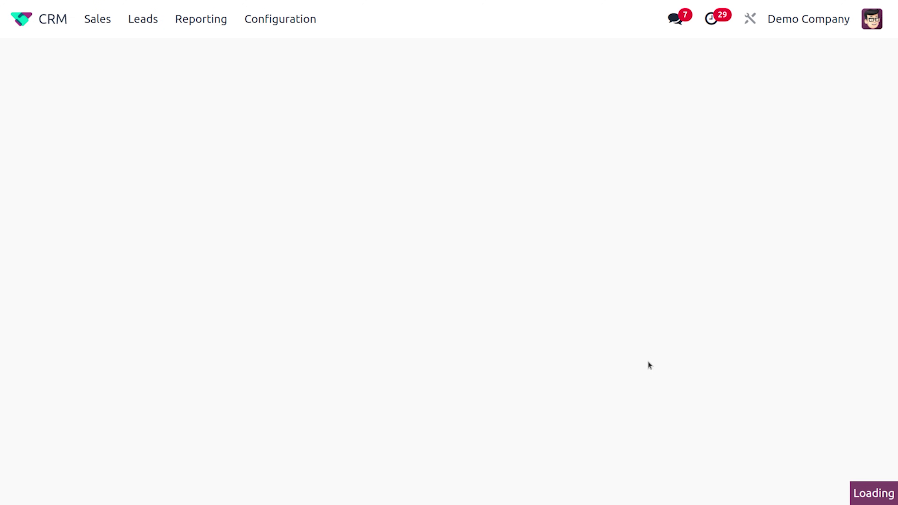
click(692, 426)
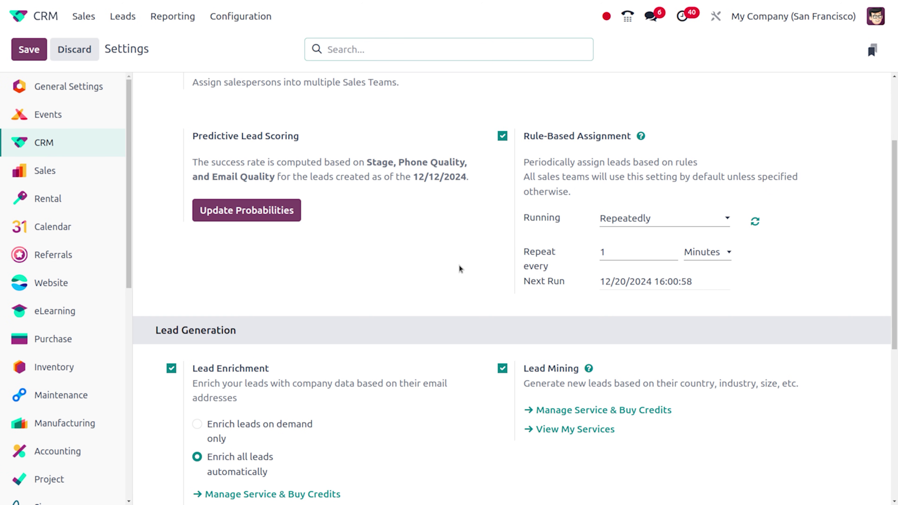
Step: Open the Pre-Sales team and review its assignment domain and members
click(225, 18)
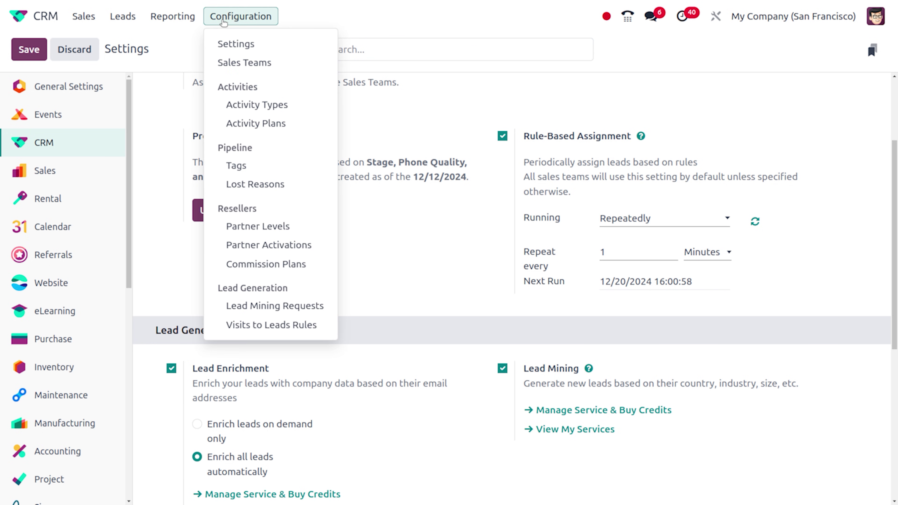
click(241, 67)
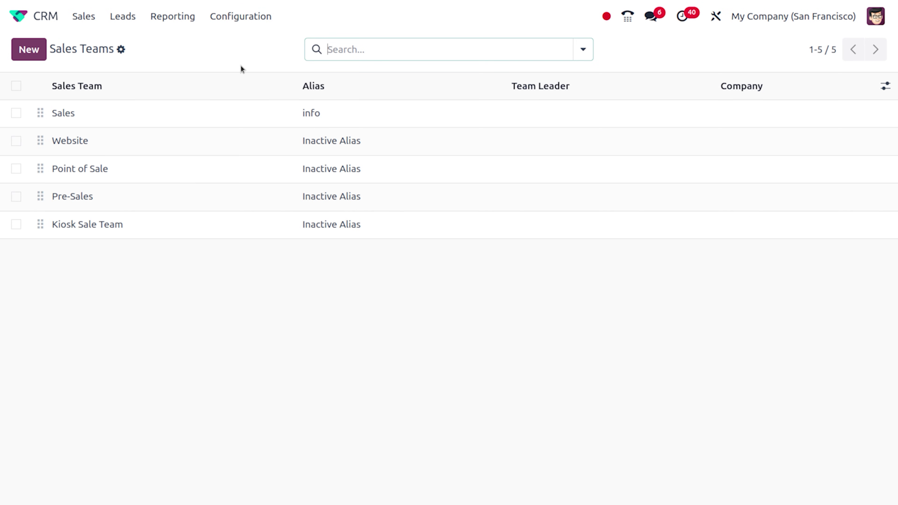
click(164, 201)
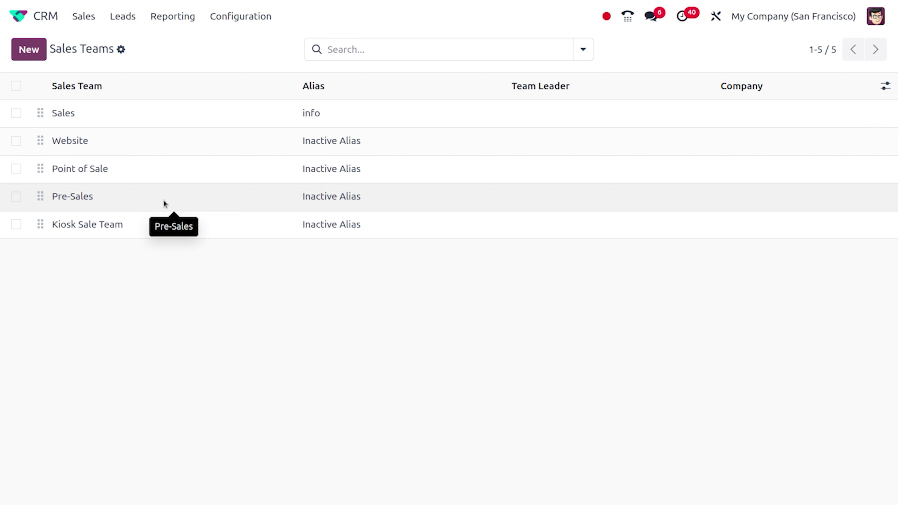
mouse_move(496, 275)
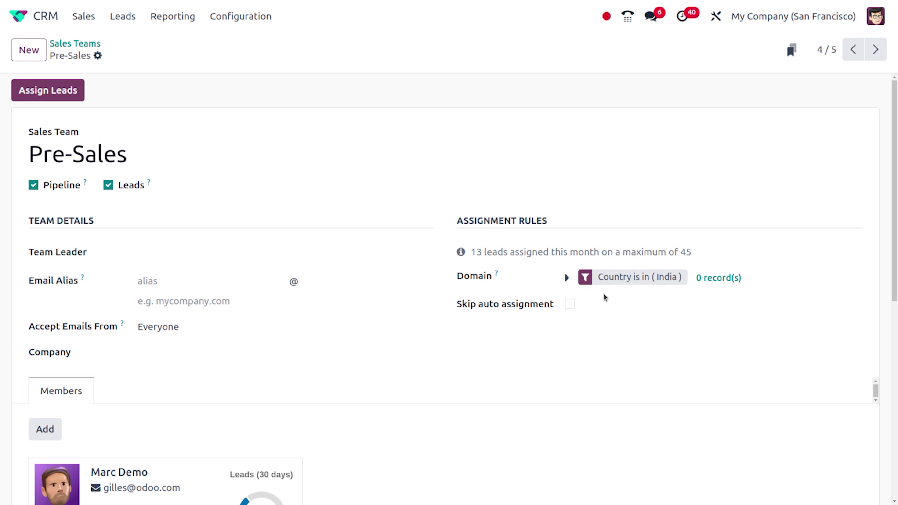
scroll(321, 449, down, 6)
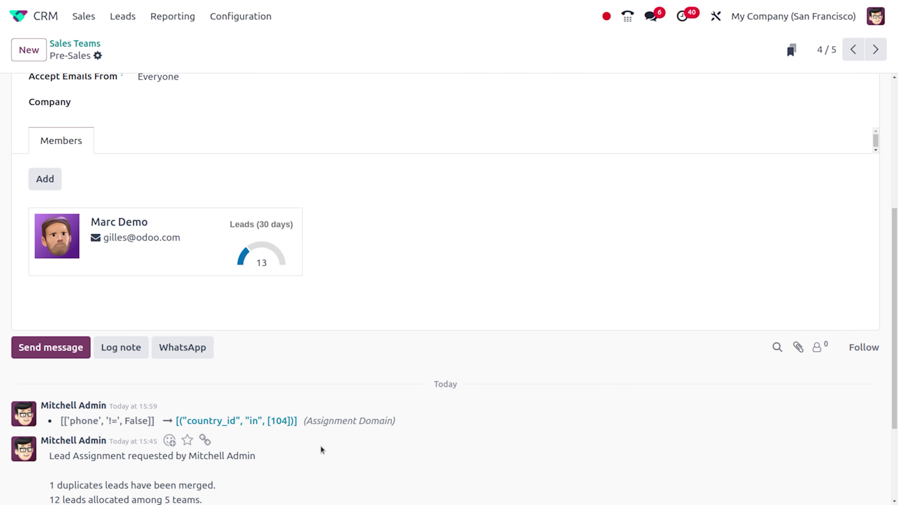
scroll(161, 127, up, 6)
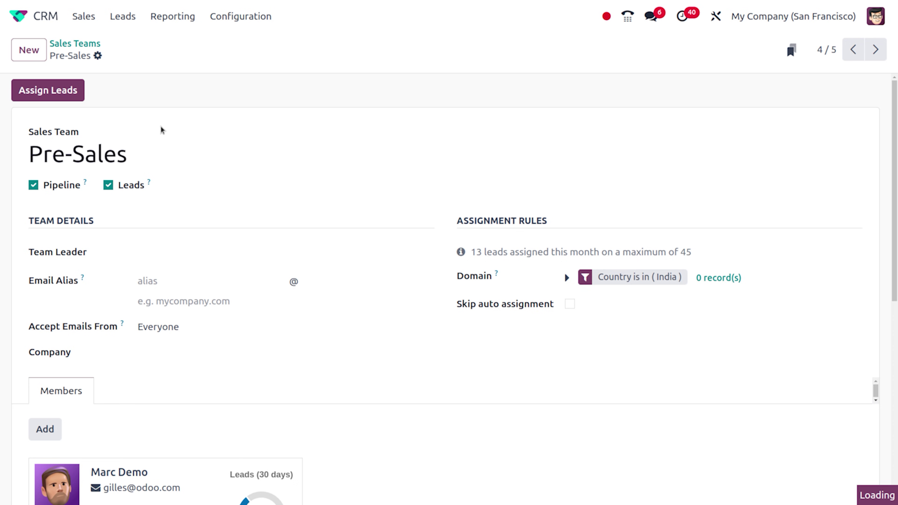
Step: Create a new opportunity in My Pipeline for the existing YourCompany contact and open its full form
click(93, 16)
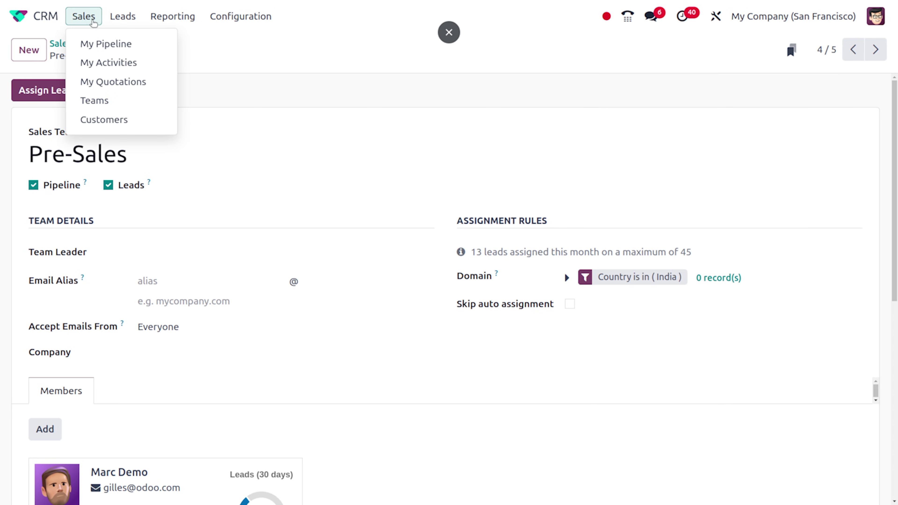
click(108, 42)
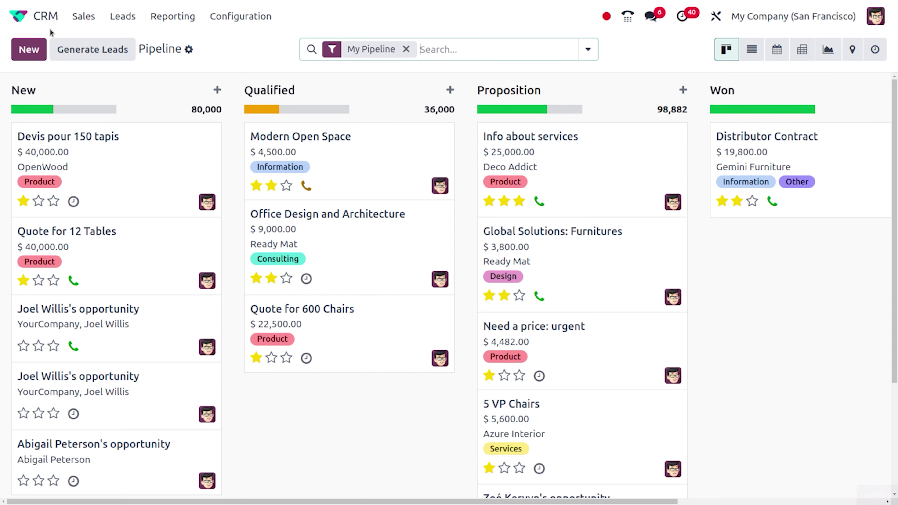
click(28, 49)
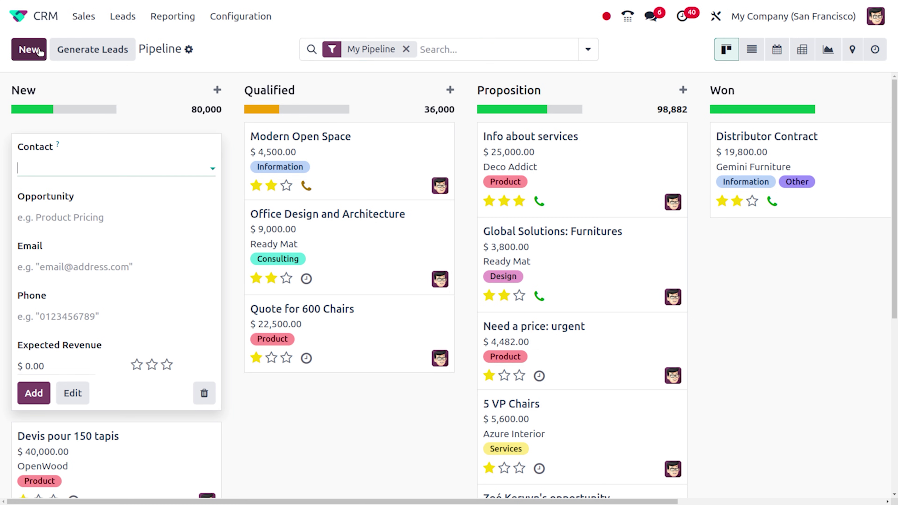
text(joel)
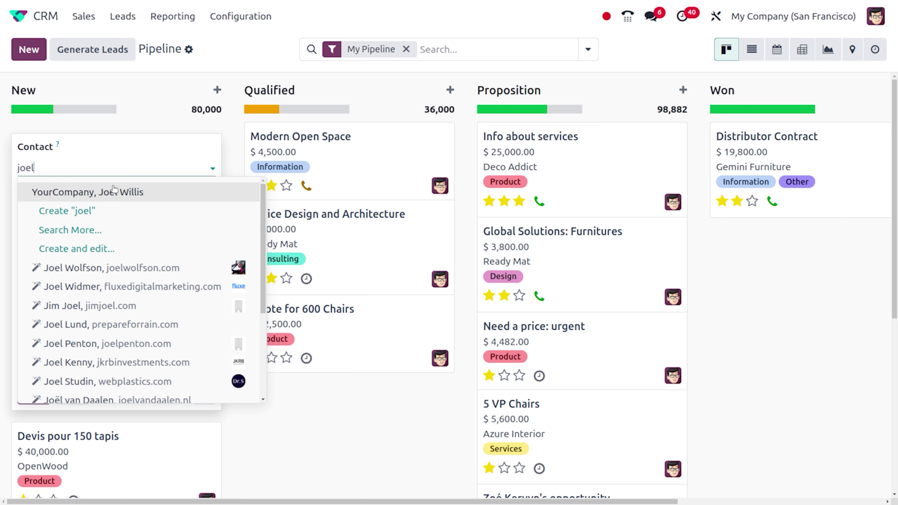
click(118, 194)
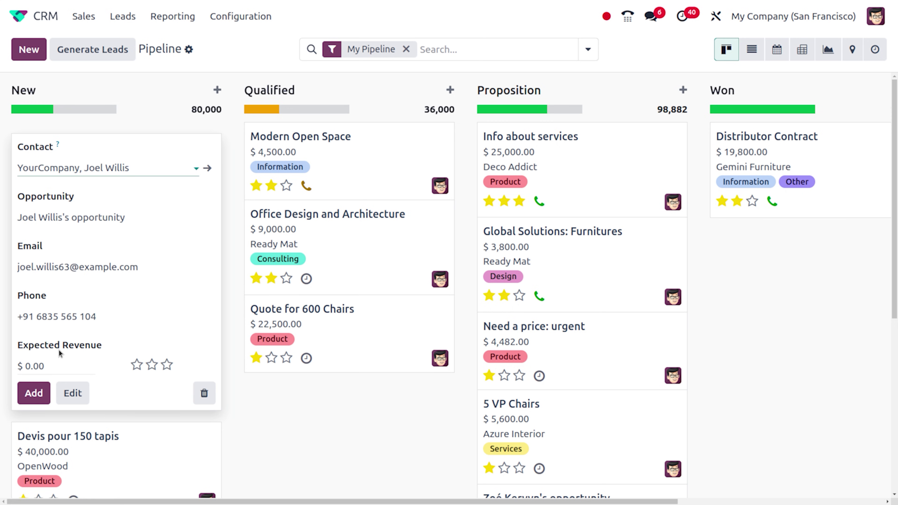
click(72, 393)
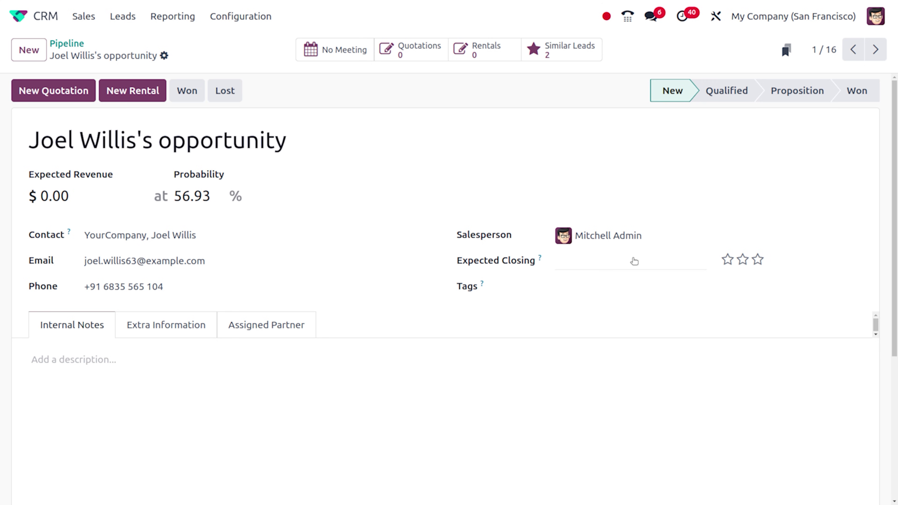
Step: Clear the new opportunity's salesperson and save the record
click(649, 236)
key(BackSpace)
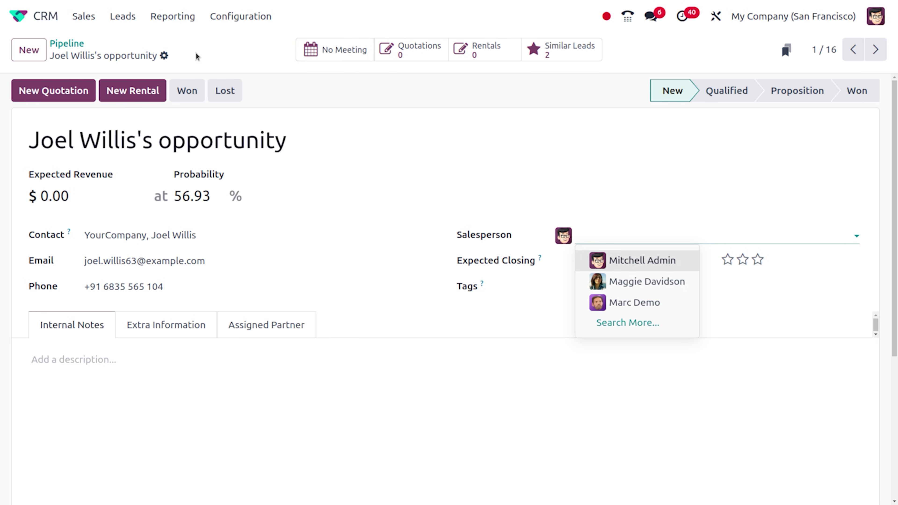
click(211, 56)
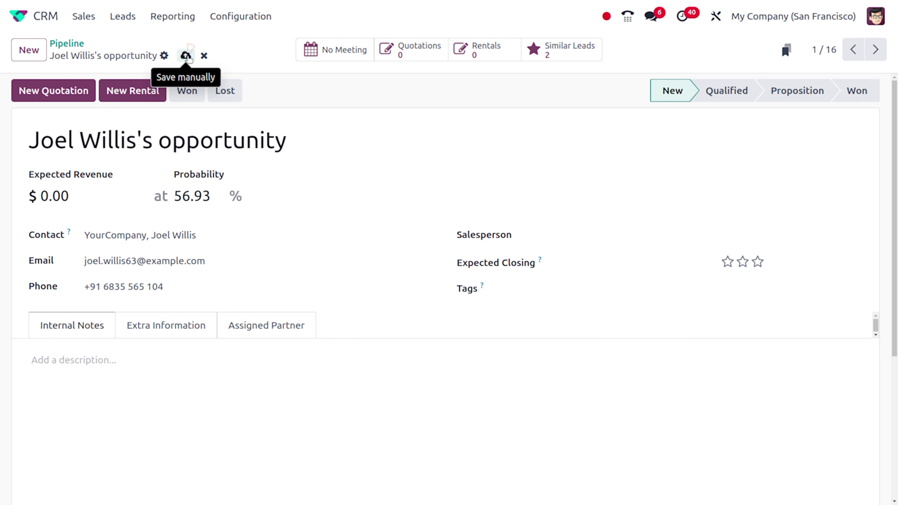
click(188, 55)
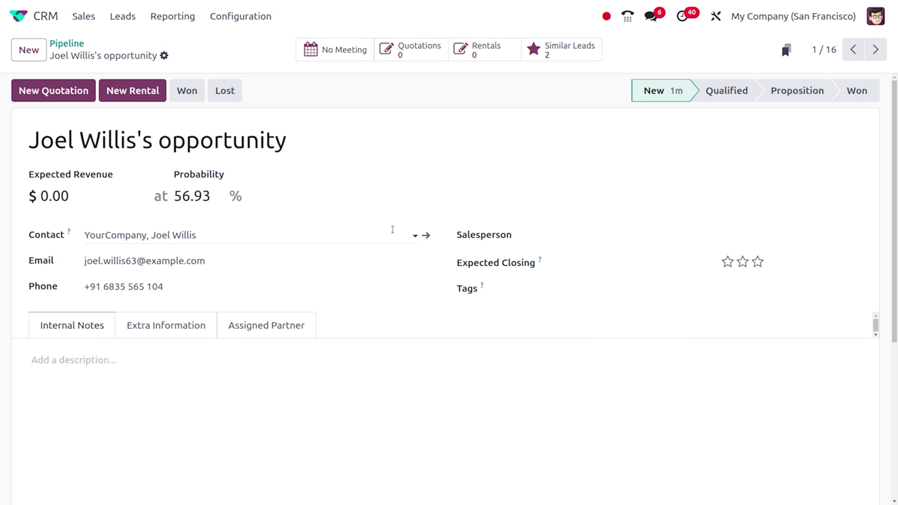
Step: Check the country on the opportunity's contact record, then return and move the opportunity to the Qualified stage
click(427, 236)
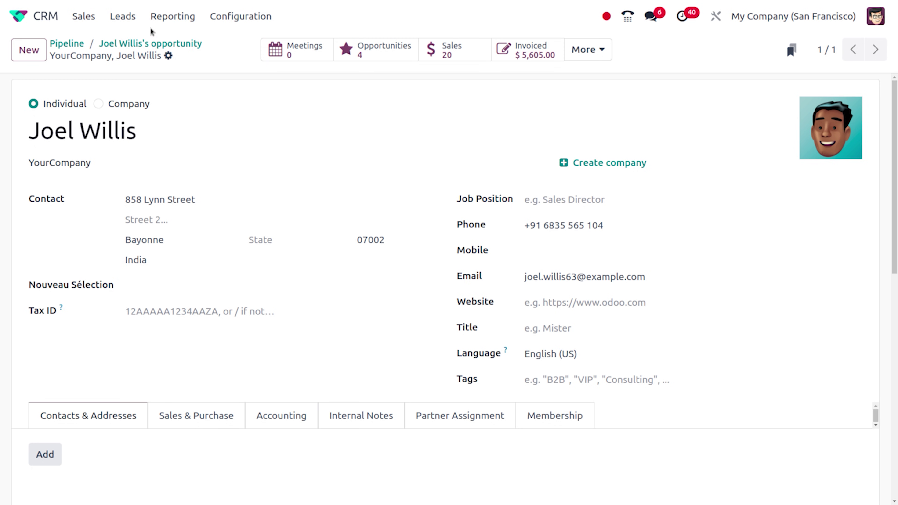
click(156, 46)
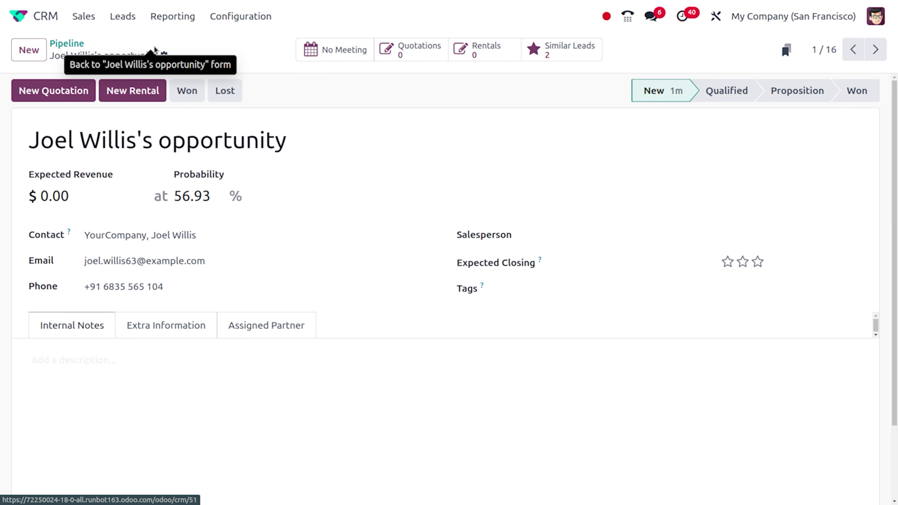
click(720, 89)
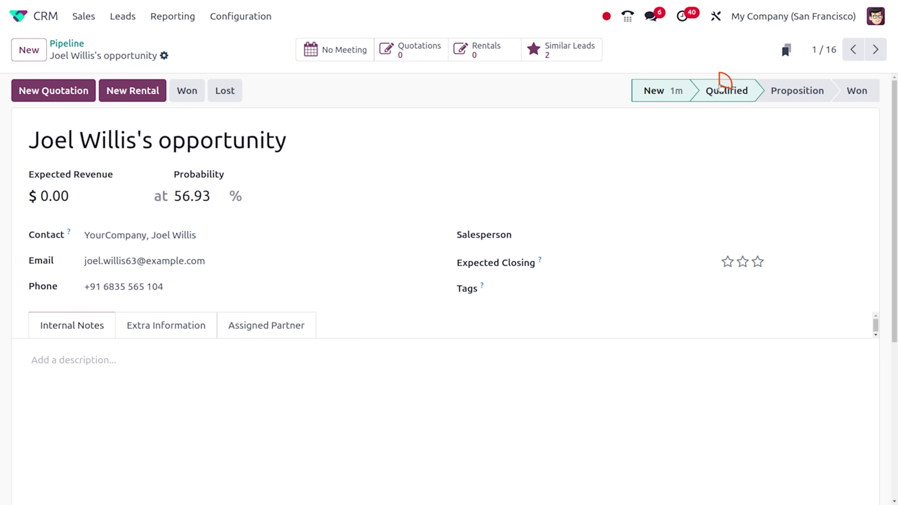
Step: Trigger the Rule-Based Assignment immediately from the CRM settings
click(253, 21)
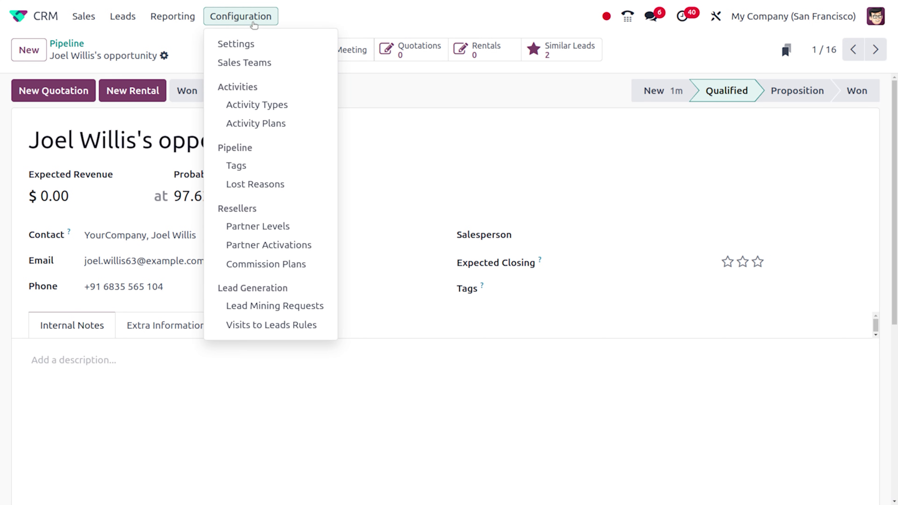
click(260, 40)
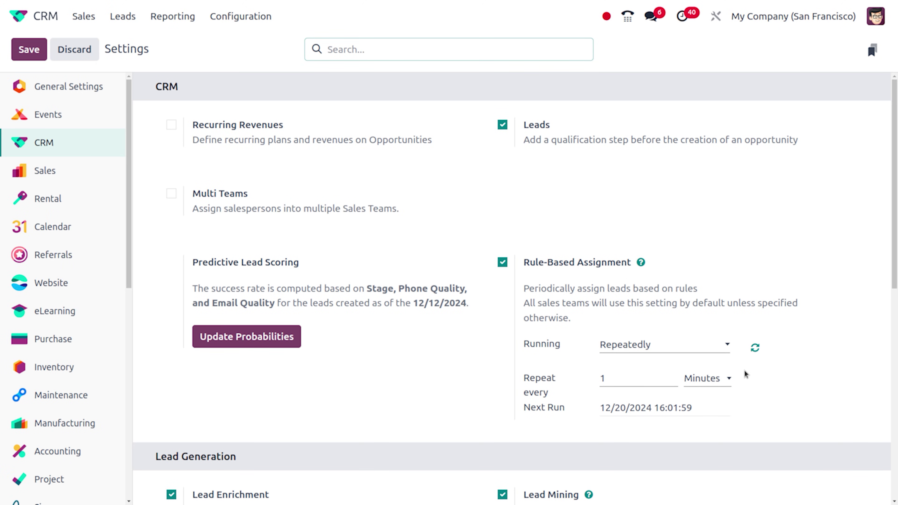
click(755, 348)
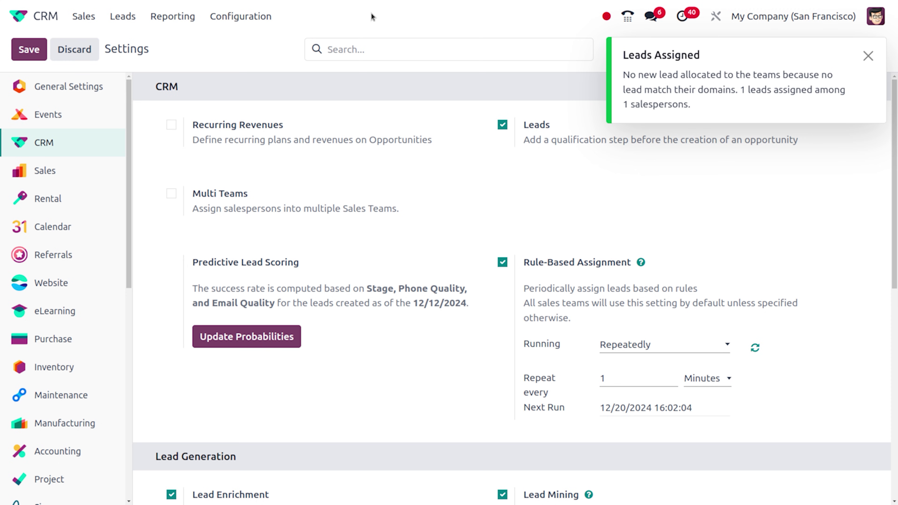
Step: Check the records matching the Pre-Sales team's assignment domain for the new opportunity and its salesperson, then close the list
click(235, 18)
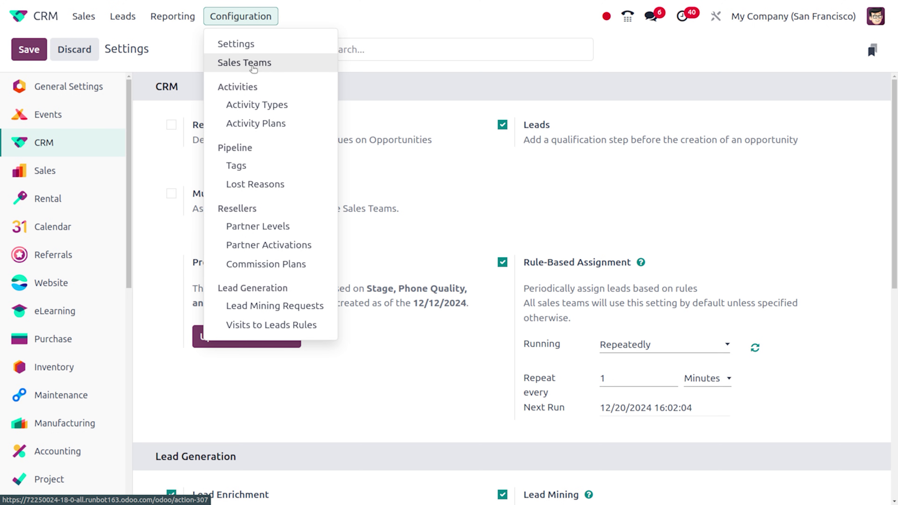
click(252, 66)
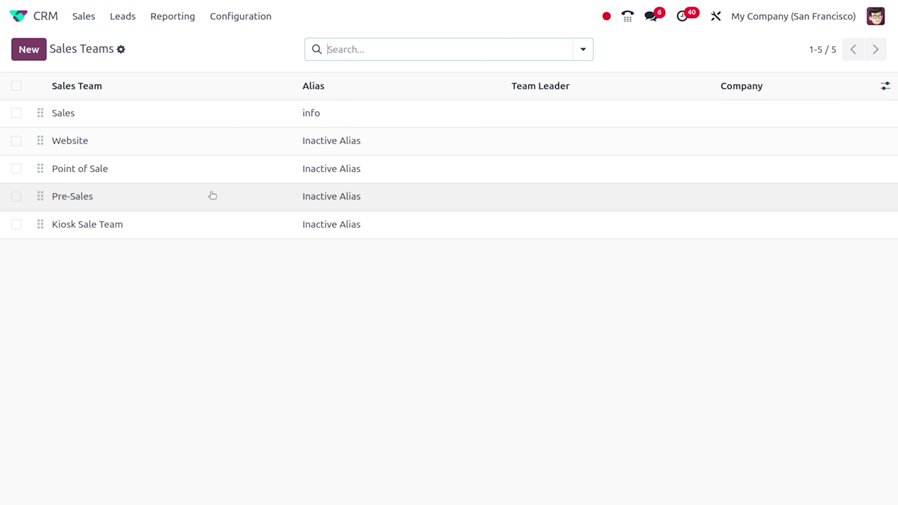
click(210, 196)
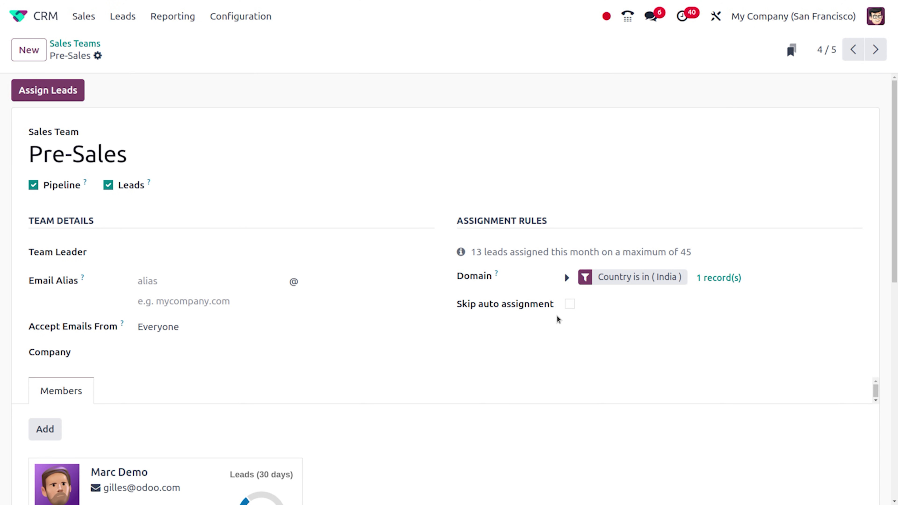
scroll(442, 400, down, 5)
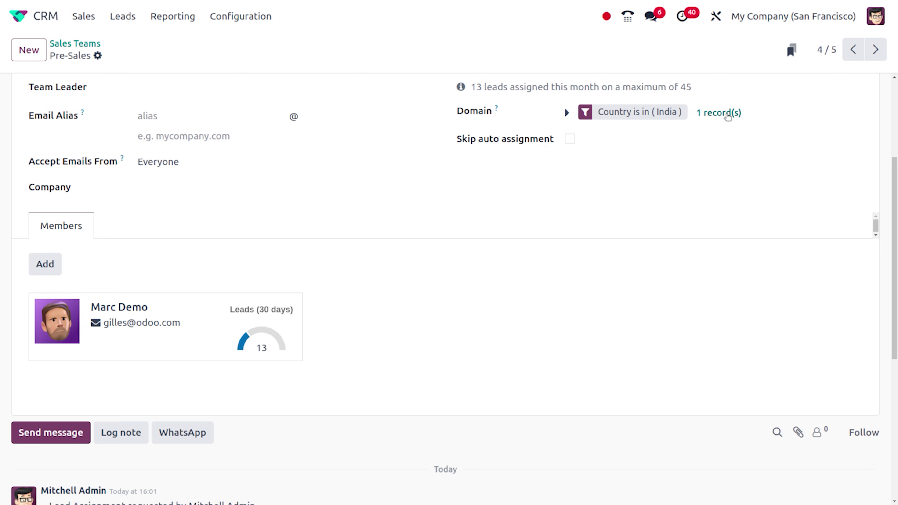
click(730, 113)
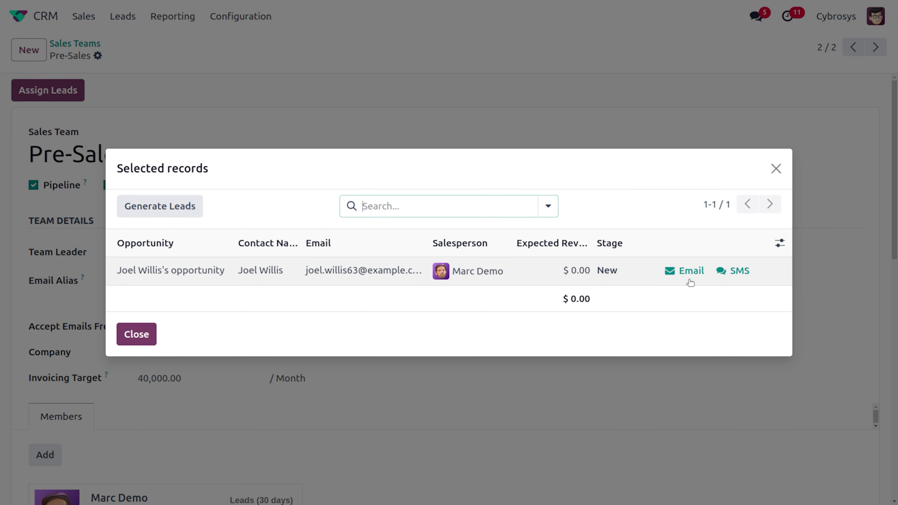
click(776, 168)
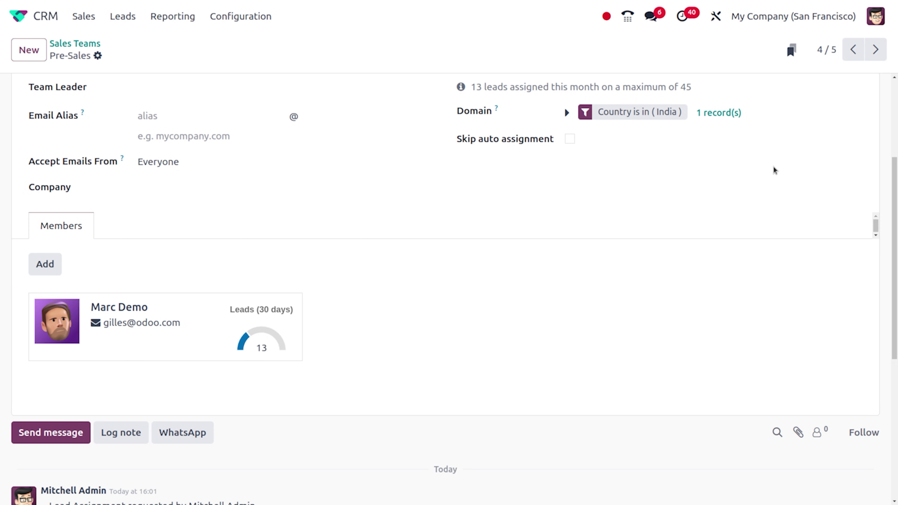